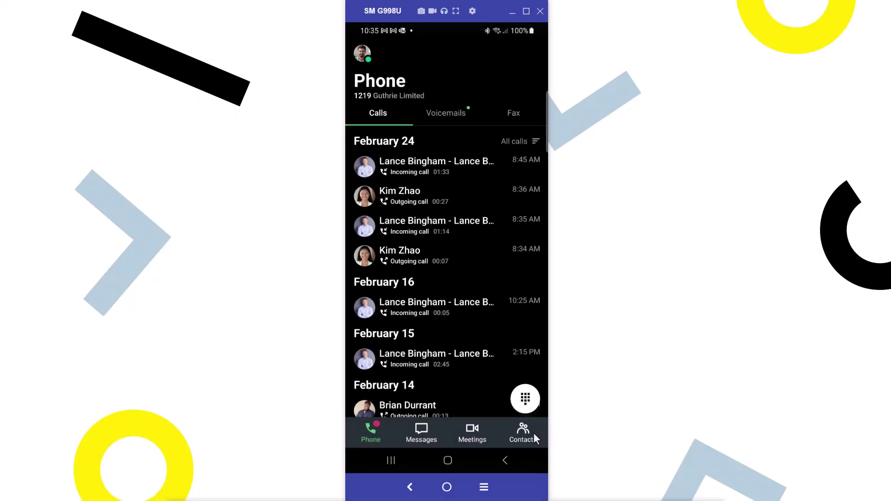
Go to Contacts and show only the Personal contacts group.
left_click(532, 437)
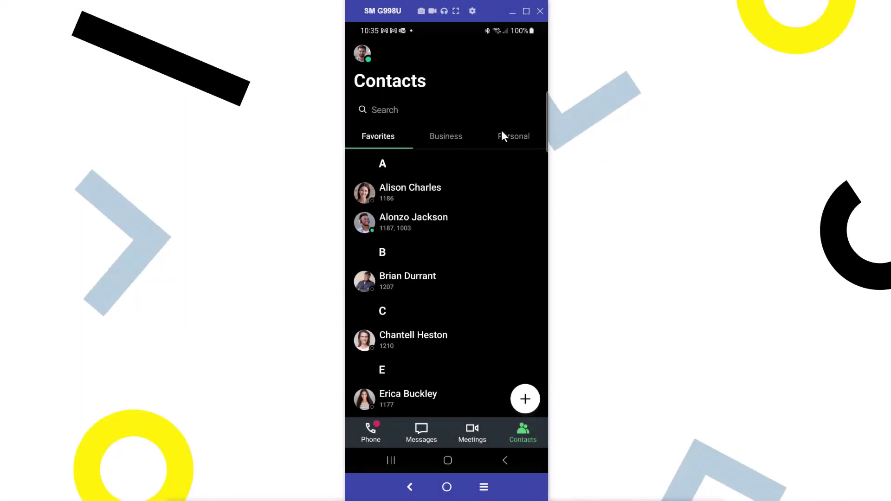
left_click(502, 134)
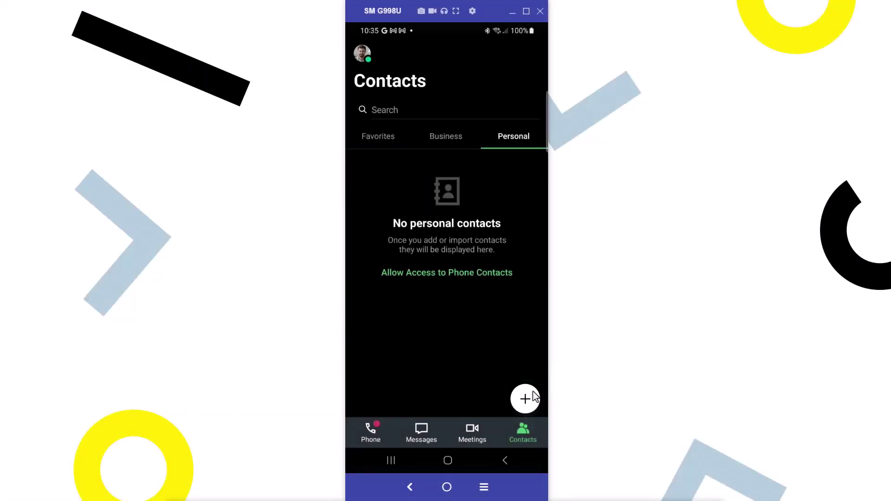
Start a new personal contact with the + button to open Add Contact.
left_click(531, 397)
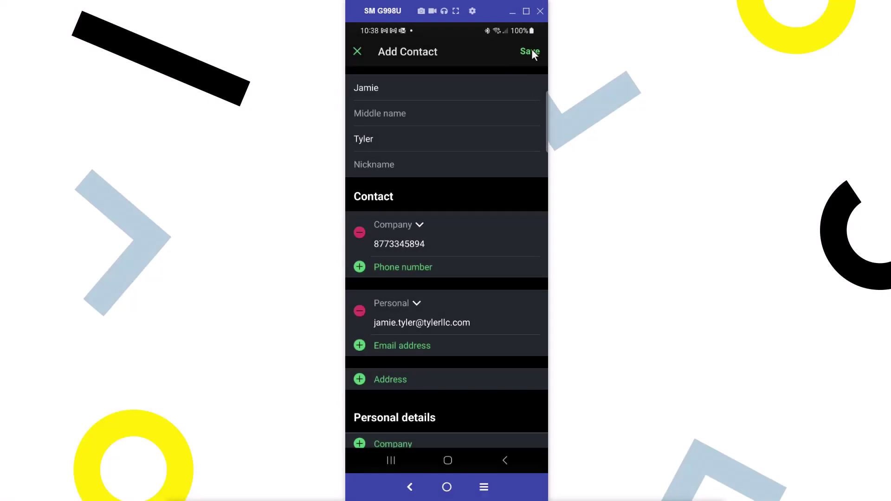
left_click(531, 50)
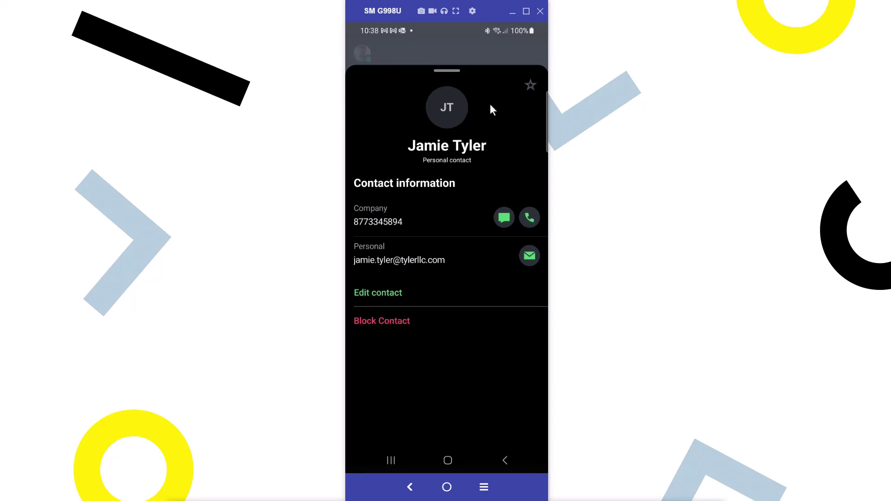
left_click_drag(452, 94, 473, 362)
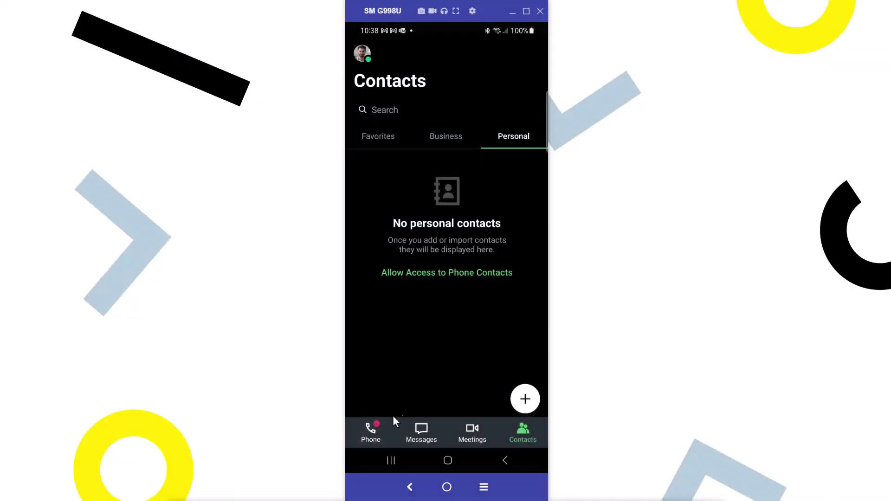
left_click(368, 432)
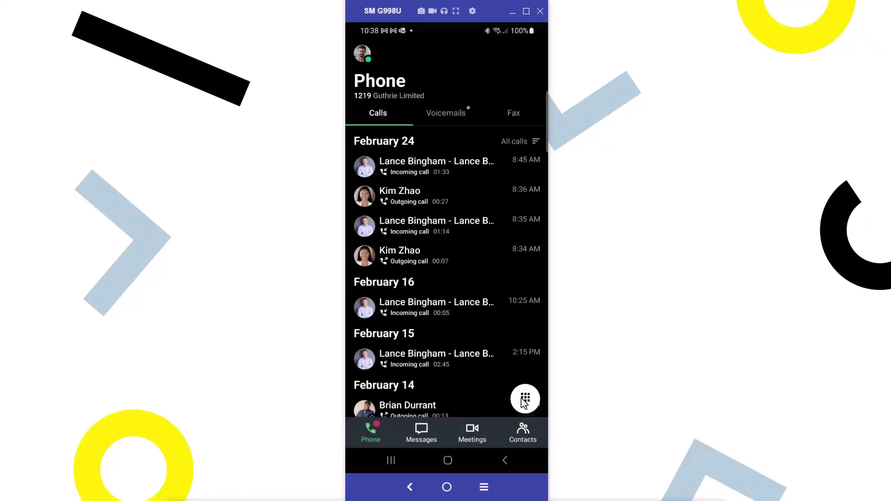
left_click(525, 400)
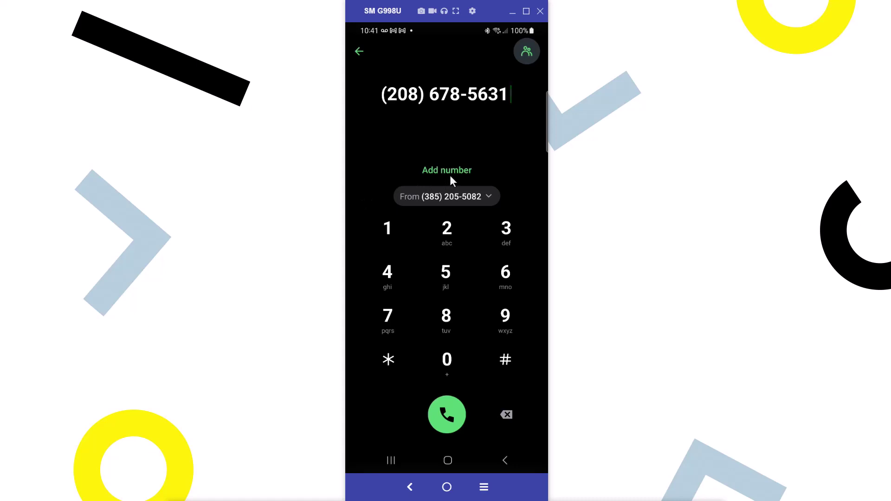
left_click(449, 175)
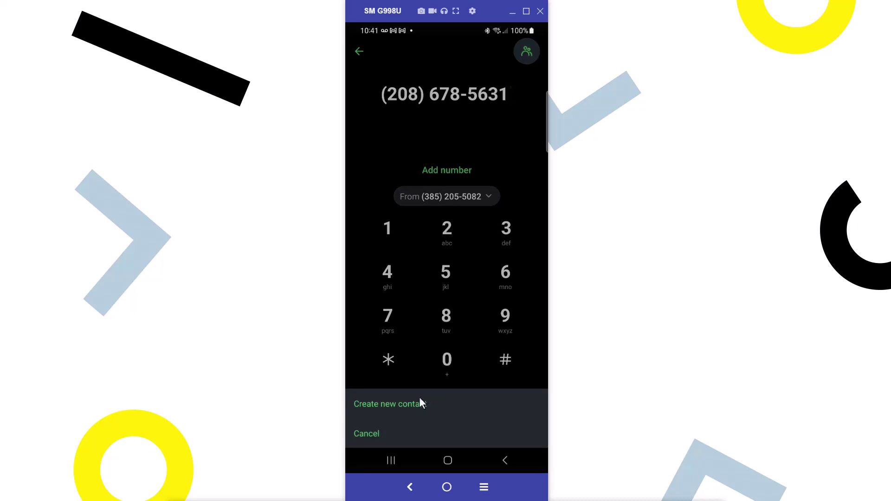
left_click(410, 404)
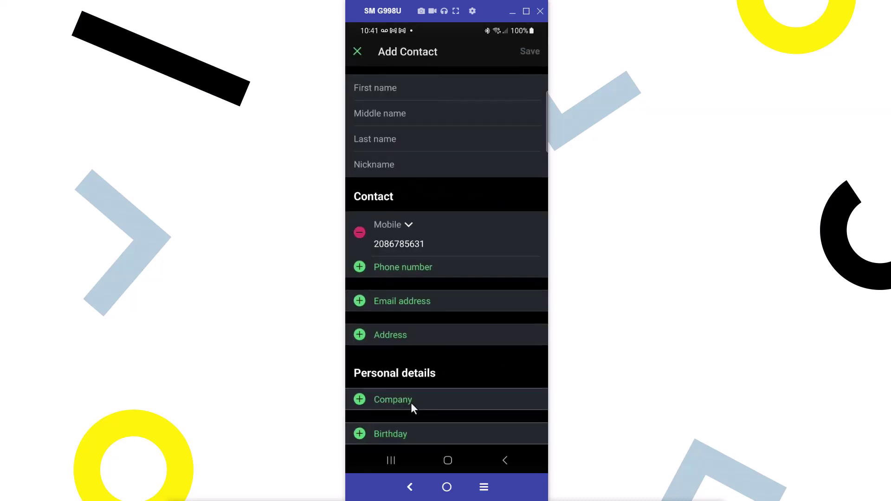